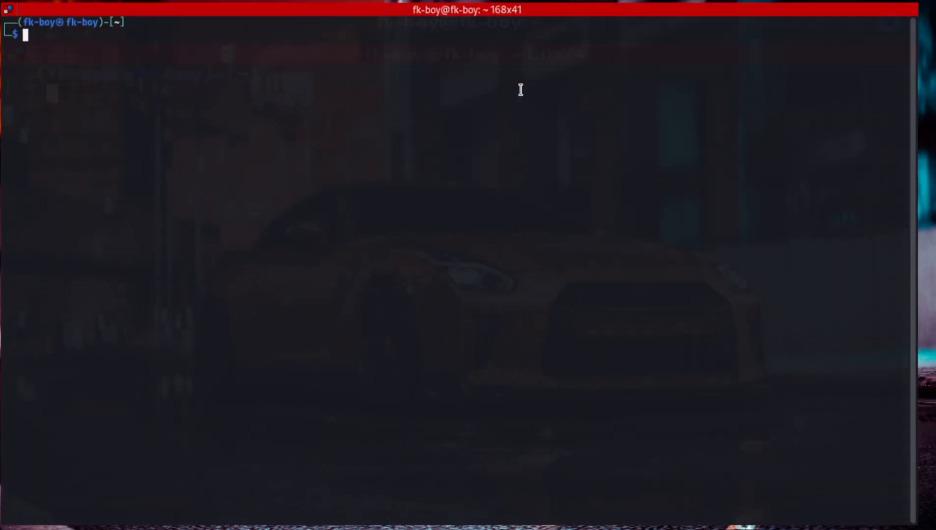
- Check the installed Python version with sudo python --version, entering the account password for sudo
{"action": "type", "text": "sudo apt"}
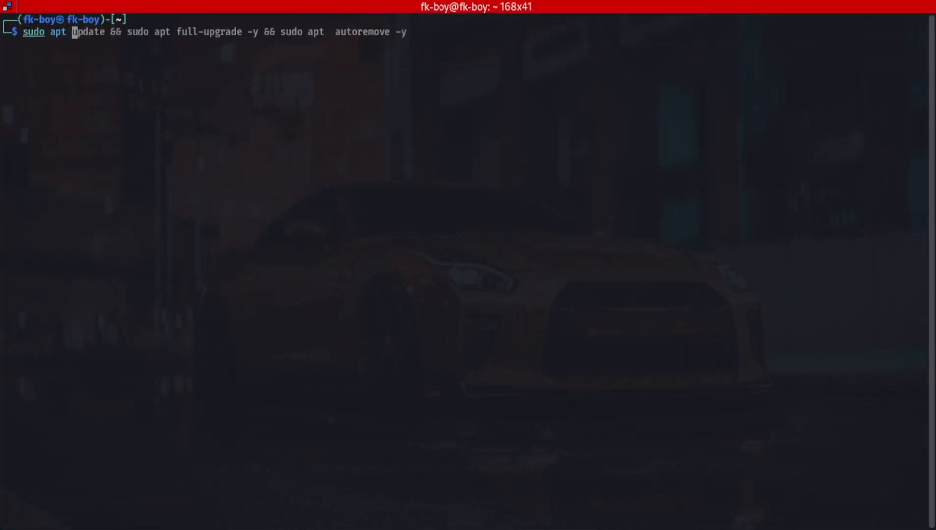
{"action": "key", "text": "BackSpace"}
{"action": "key", "text": "BackSpace"}
{"action": "key", "text": "BackSpace"}
{"action": "type", "text": "pyt"}
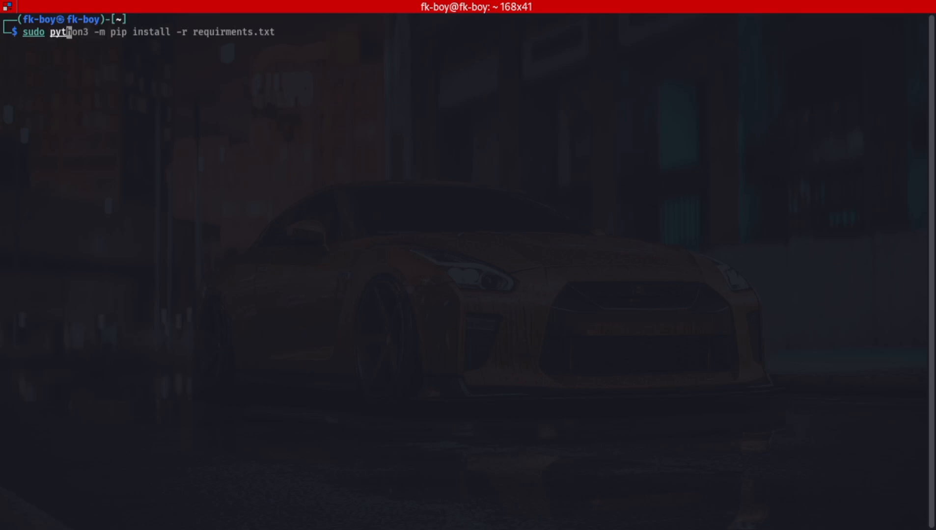
{"action": "type", "text": "hon --versi"}
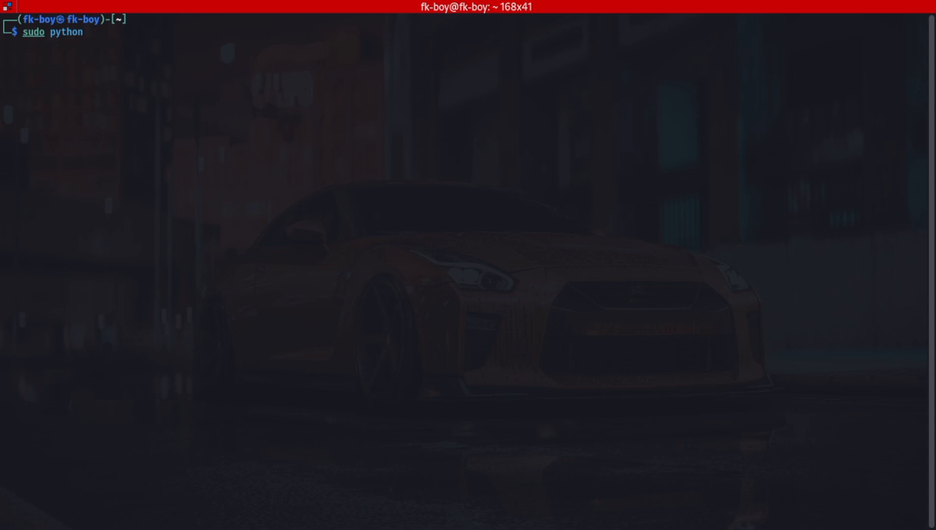
{"action": "type", "text": "on"}
{"action": "key", "text": "Return"}
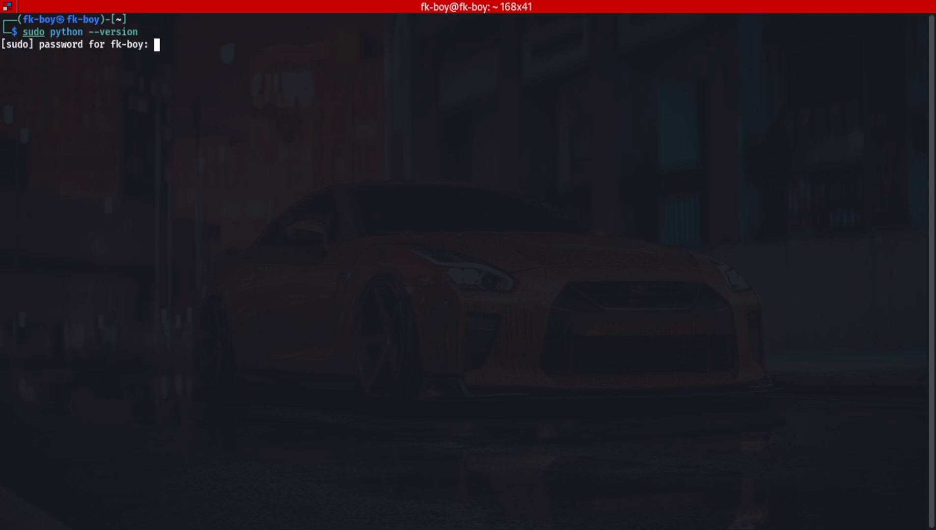
{"action": "key", "text": "Return"}
{"action": "type", "text": "clear"}
{"action": "key", "text": "BackSpace"}
{"action": "key", "text": "BackSpace"}
{"action": "key", "text": "BackSpace"}
{"action": "key", "text": "BackSpace"}
{"action": "key", "text": "BackSpace"}
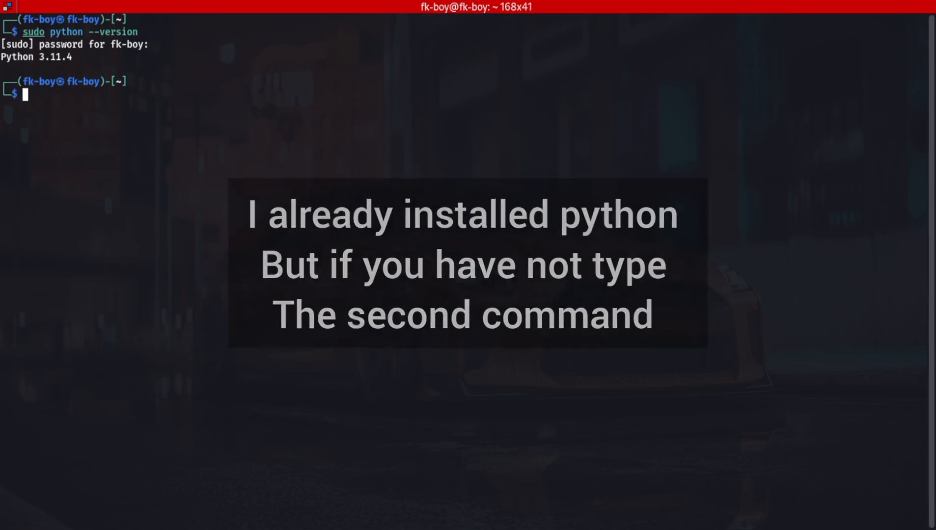
- Install Python 3 by running sudo apt install python3
{"action": "type", "text": "sudo apt"}
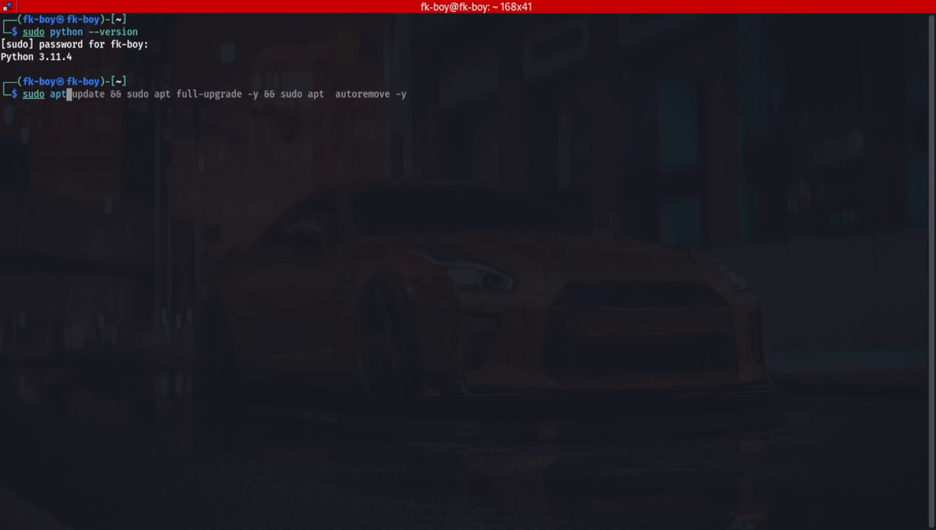
{"action": "type", "text": " install pth"}
{"action": "key", "text": "BackSpace"}
{"action": "key", "text": "BackSpace"}
{"action": "type", "text": "ython3"}
{"action": "key", "text": "Return"}
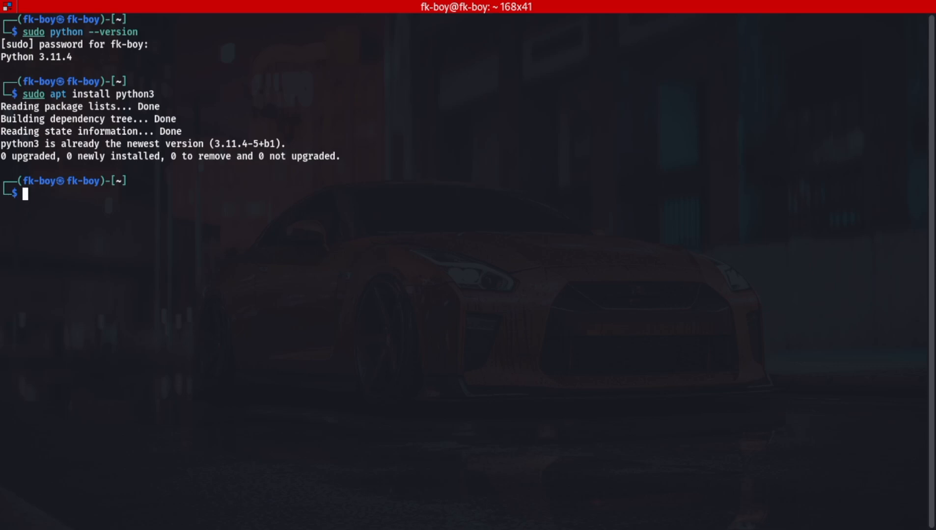
- Install pip for Python 3 by running sudo apt install python3-pip
{"action": "type", "text": "s"}
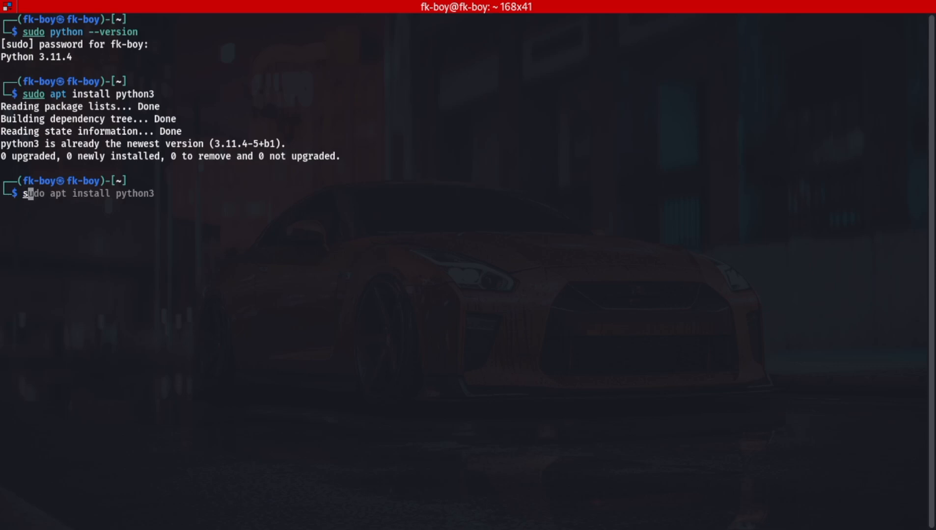
{"action": "type", "text": "udo a"}
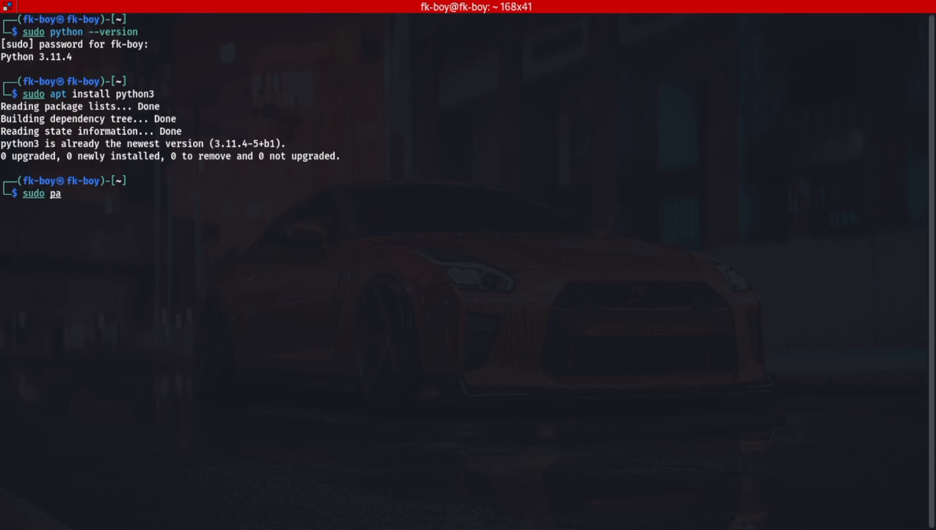
{"action": "type", "text": "pt install python"}
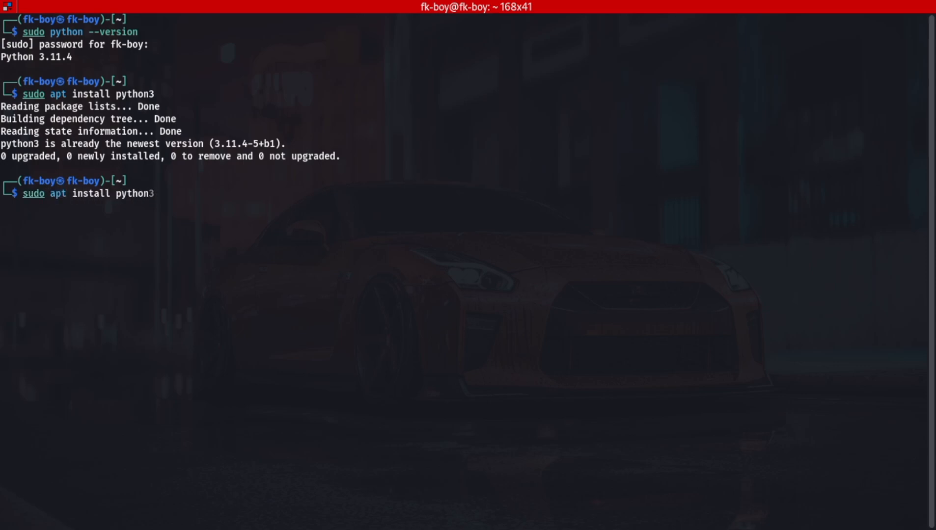
{"action": "type", "text": "3-pip"}
{"action": "key", "text": "Return"}
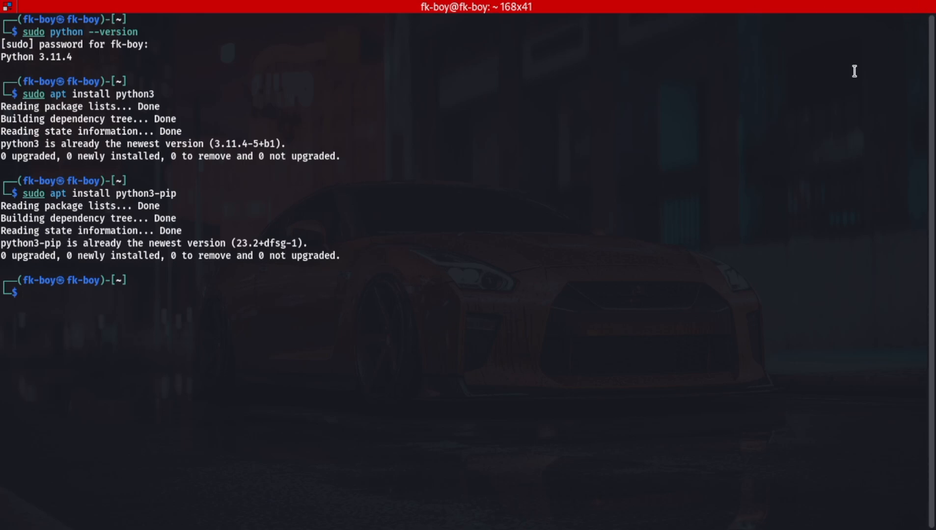
- Take the terminal out of full screen, minimize it, and switch to Google Chrome
{"action": "key", "text": "F11"}
{"action": "left_click", "coordinate": [422, 90]}
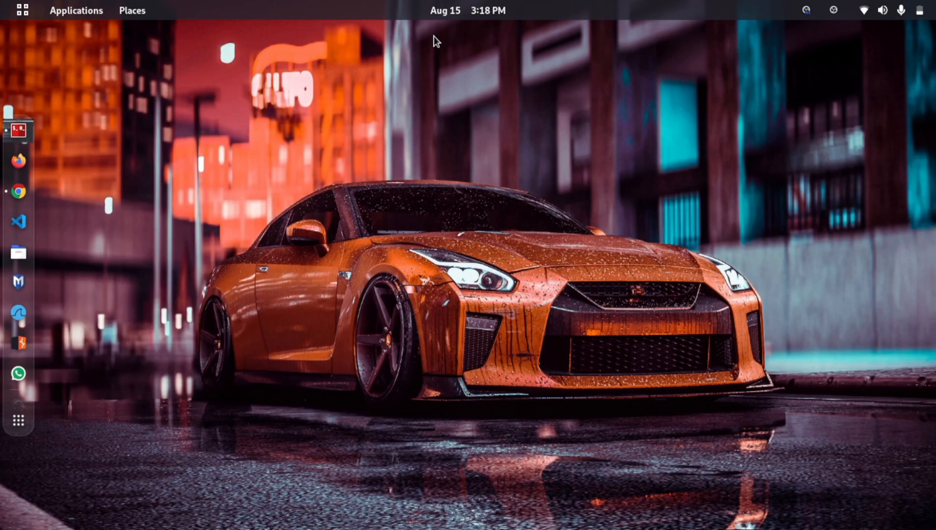
{"action": "left_click", "coordinate": [16, 191]}
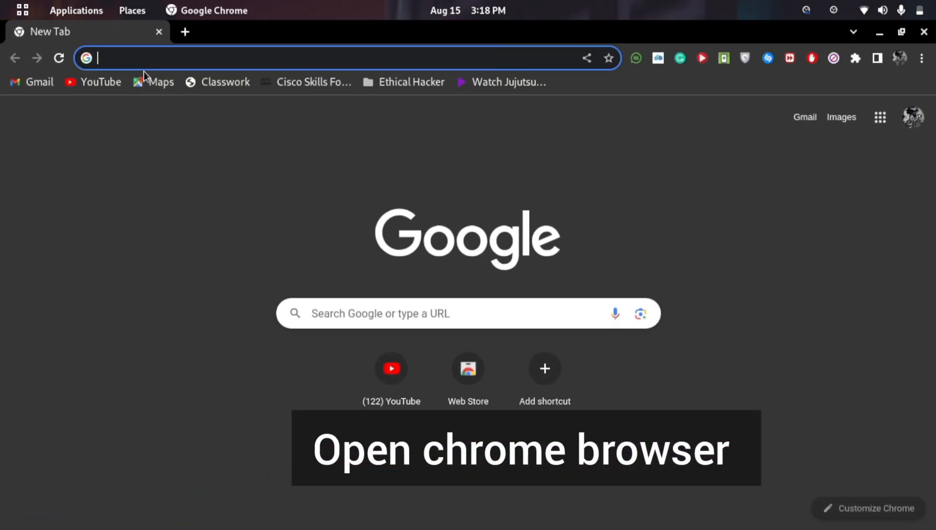
- Search Google for "download pycharm"
{"action": "type", "text": "donwload p"}
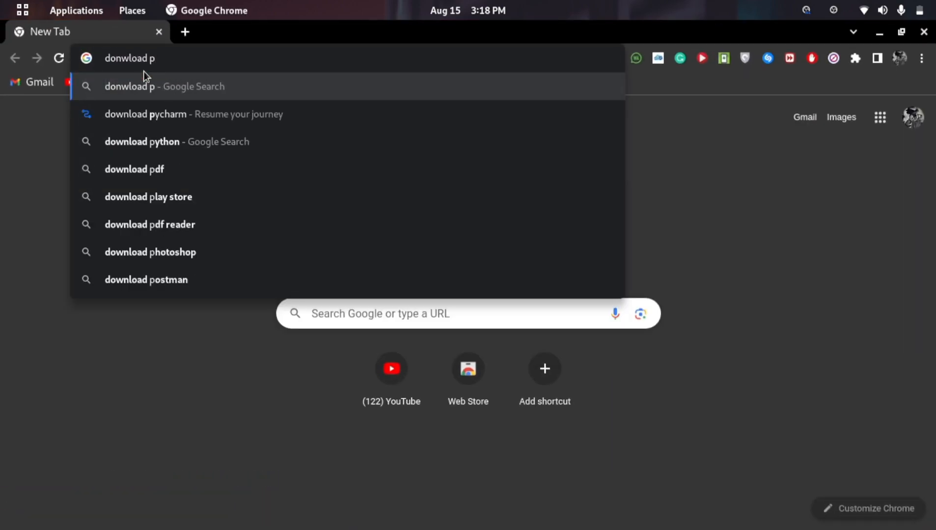
{"action": "key", "text": "BackSpace"}
{"action": "key", "text": "BackSpace"}
{"action": "key", "text": "BackSpace"}
{"action": "key", "text": "BackSpace"}
{"action": "key", "text": "BackSpace"}
{"action": "key", "text": "BackSpace"}
{"action": "key", "text": "BackSpace"}
{"action": "key", "text": "BackSpace"}
{"action": "type", "text": "wn"}
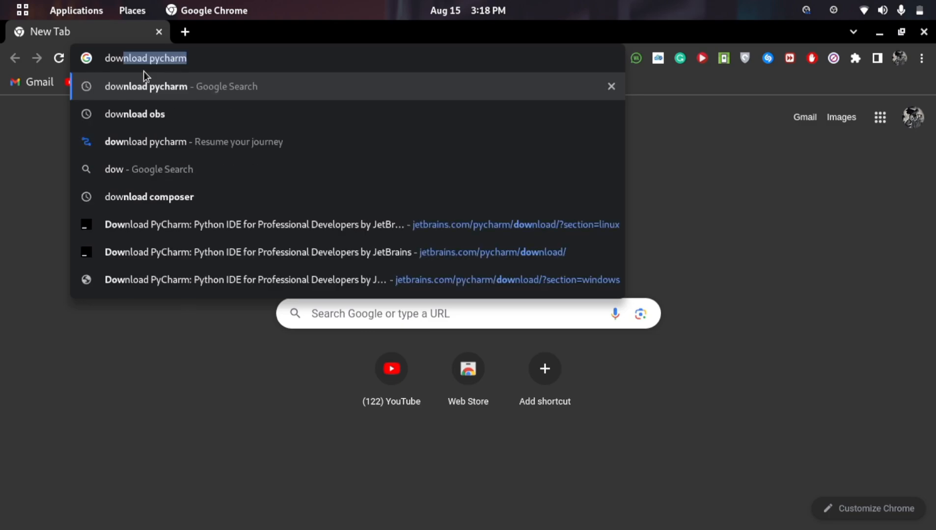
{"action": "key", "text": "Right"}
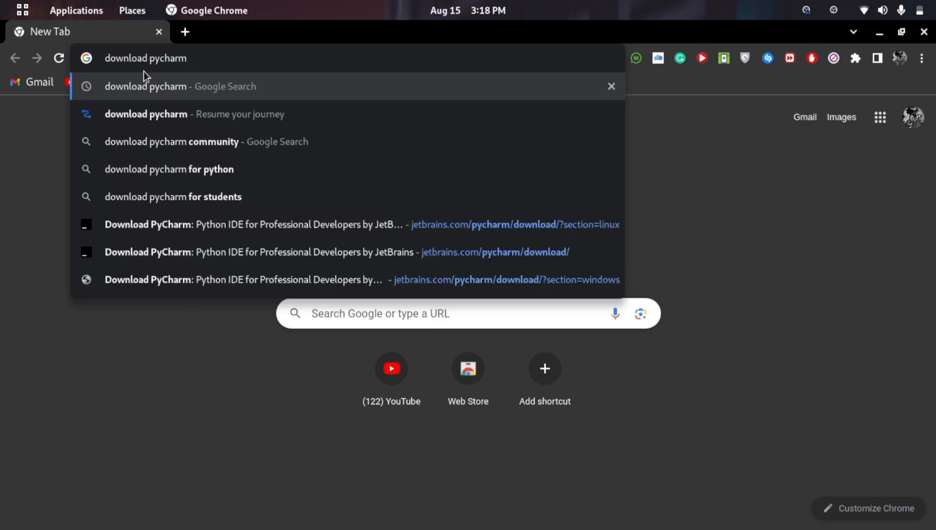
{"action": "key", "text": "Return"}
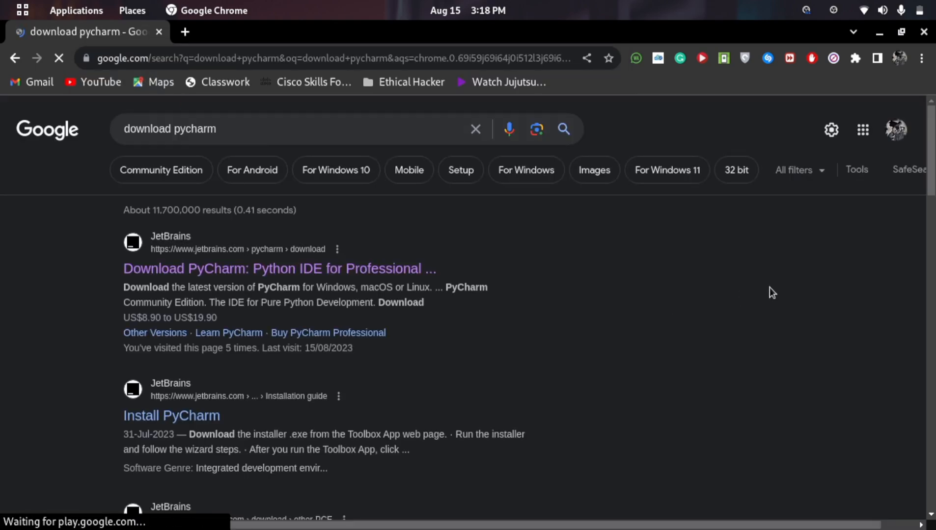
- Open the JetBrains PyCharm download page and download PyCharm Community Edition for Linux as .tar.gz
{"action": "left_click", "coordinate": [381, 269]}
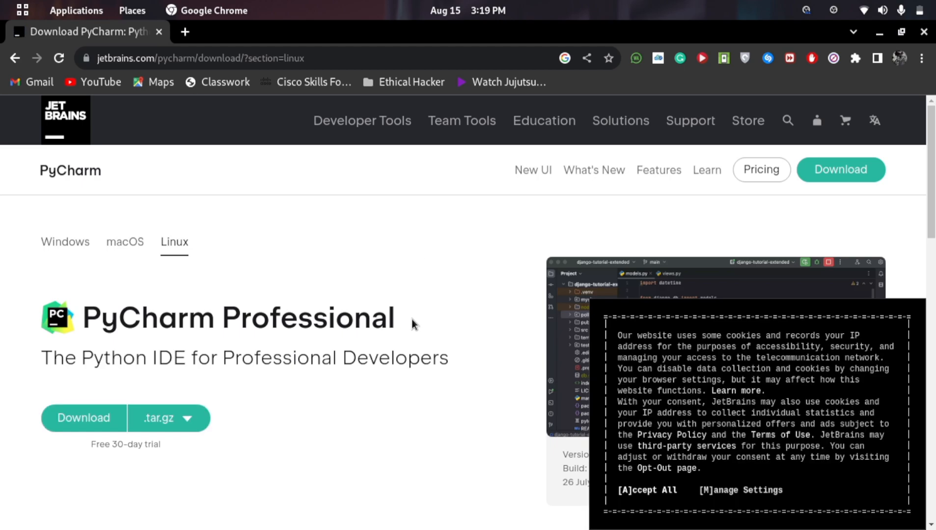
{"action": "scroll", "coordinate": [411, 320], "scroll_direction": "down", "scroll_amount": 8}
{"action": "scroll", "coordinate": [412, 320], "scroll_direction": "down", "scroll_amount": 3}
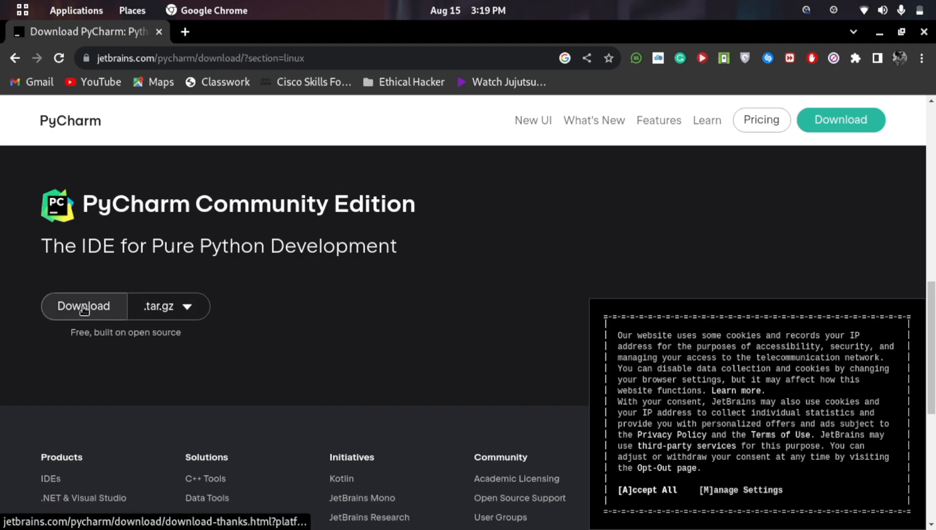
{"action": "left_click", "coordinate": [55, 309]}
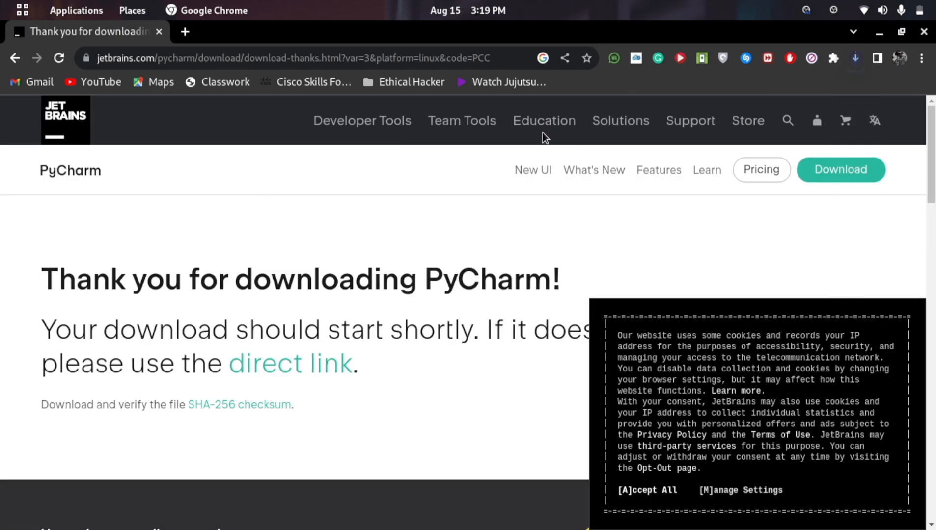
- Pause the running PyCharm Community download and minimize the browser window
{"action": "left_click", "coordinate": [856, 63]}
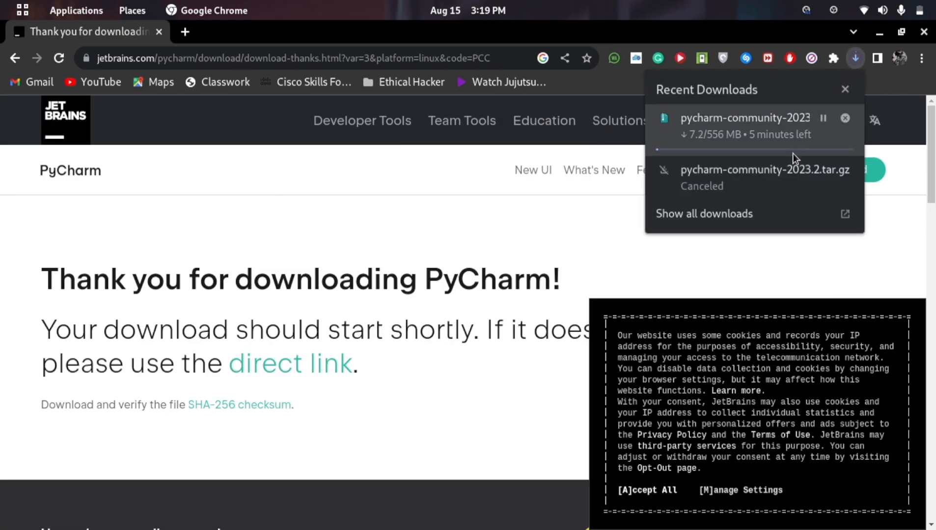
{"action": "left_click", "coordinate": [821, 120]}
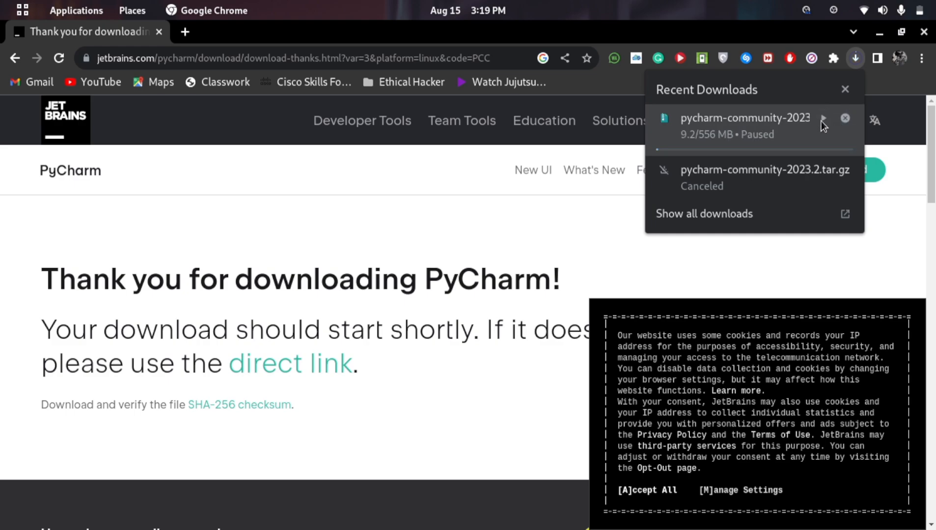
{"action": "left_click", "coordinate": [845, 90]}
{"action": "left_click", "coordinate": [878, 33]}
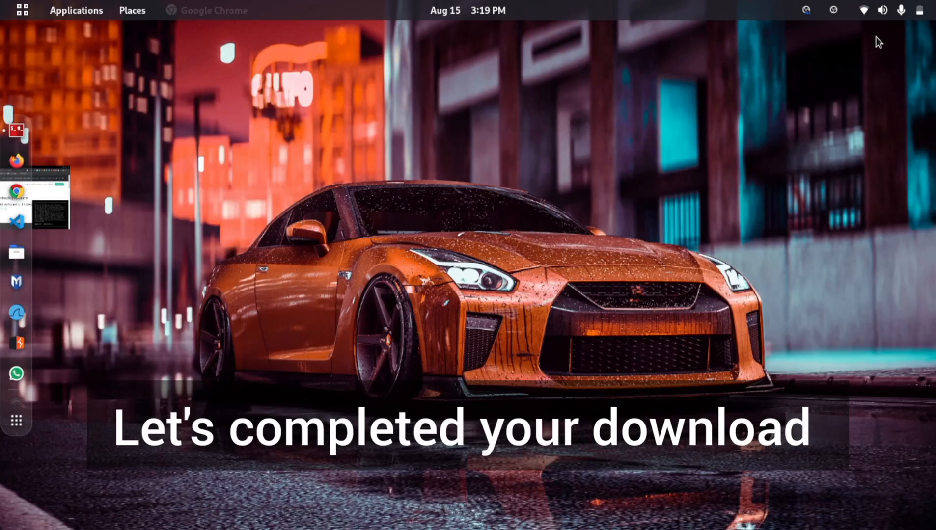
- Switch to the Files app and open the Compressed folder inside Downloads
{"action": "left_click", "coordinate": [19, 254]}
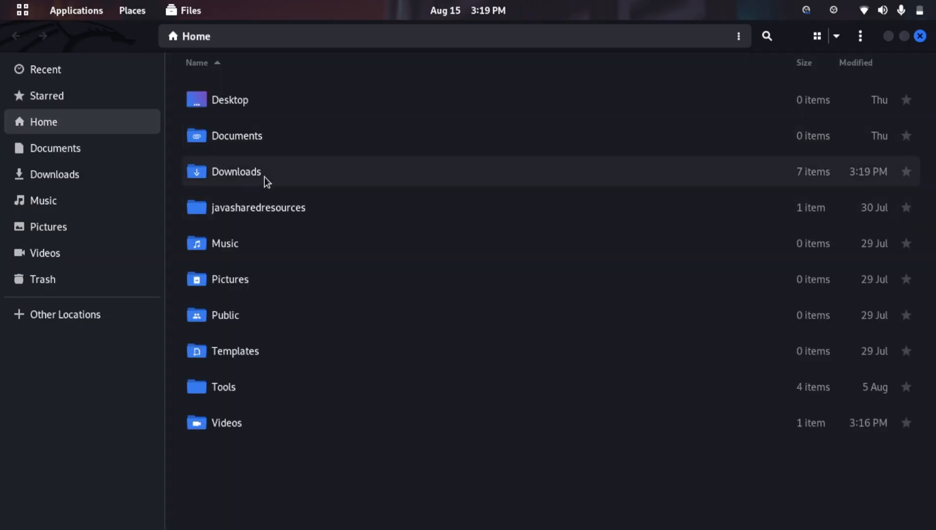
{"action": "left_click", "coordinate": [266, 180]}
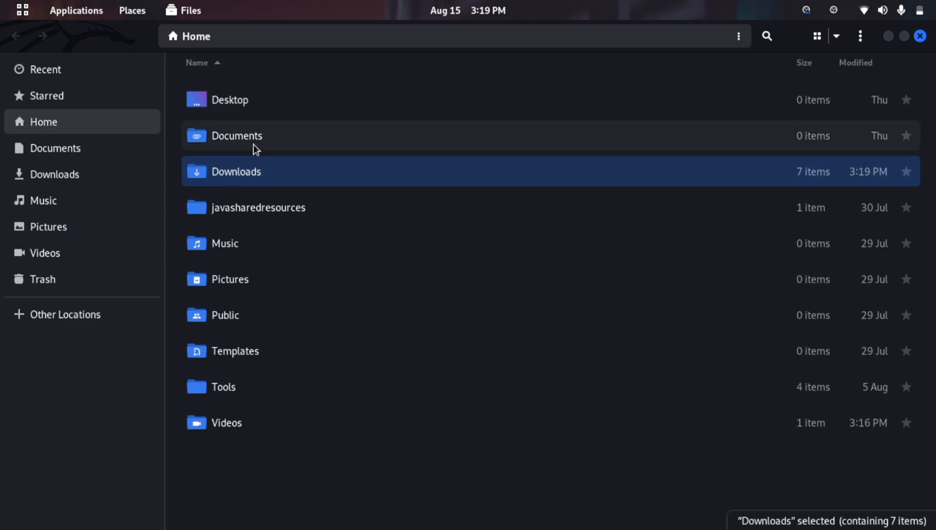
{"action": "double_click", "coordinate": [260, 163]}
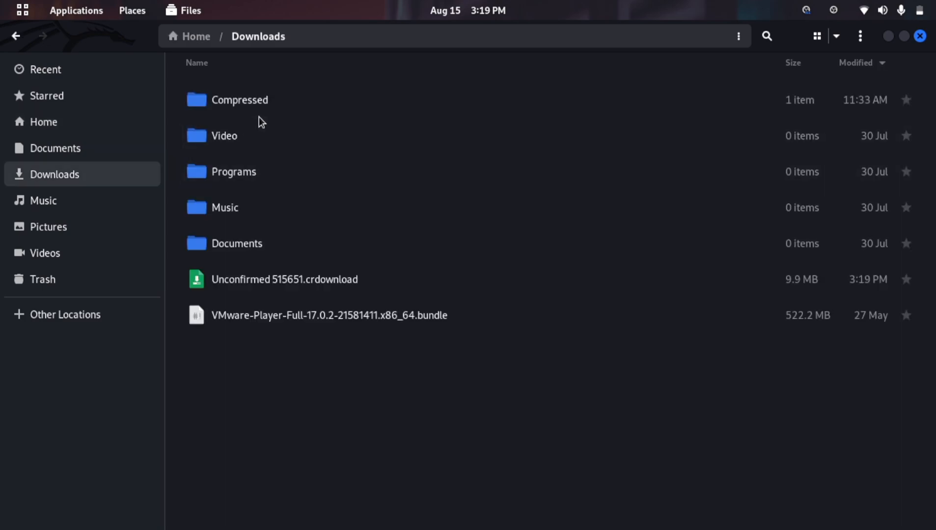
{"action": "double_click", "coordinate": [259, 100]}
- Extract pycharm-community-2023.2.tar.gz into the Compressed folder and display the extraction progress
{"action": "left_click", "coordinate": [259, 100]}
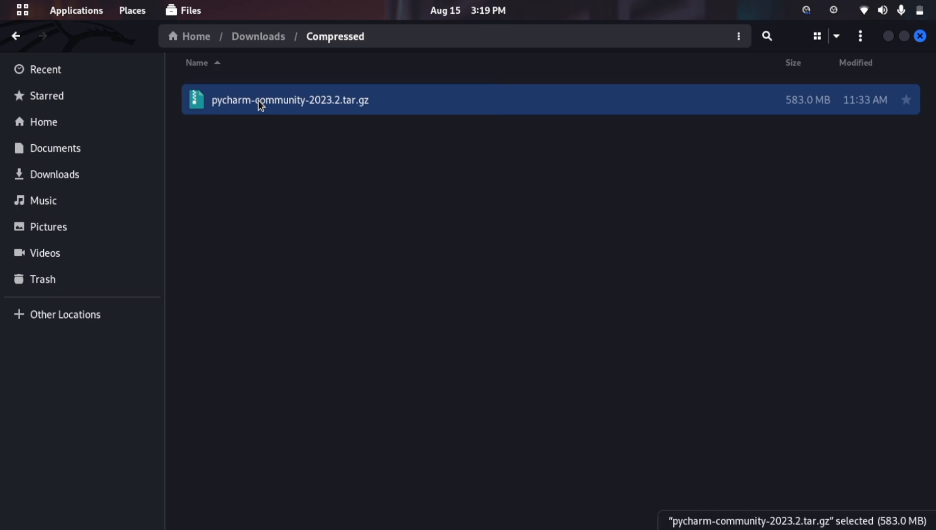
{"action": "right_click", "coordinate": [258, 100]}
{"action": "left_click", "coordinate": [296, 139]}
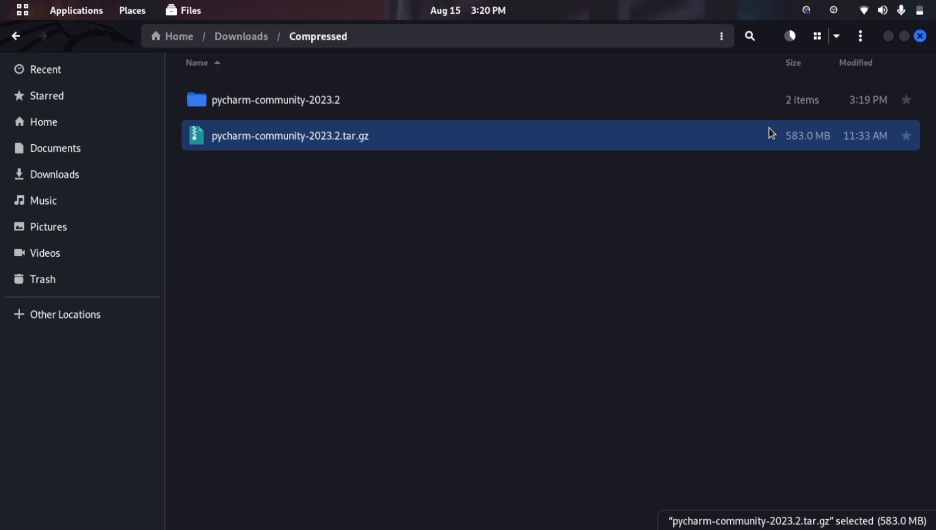
{"action": "left_click", "coordinate": [789, 36]}
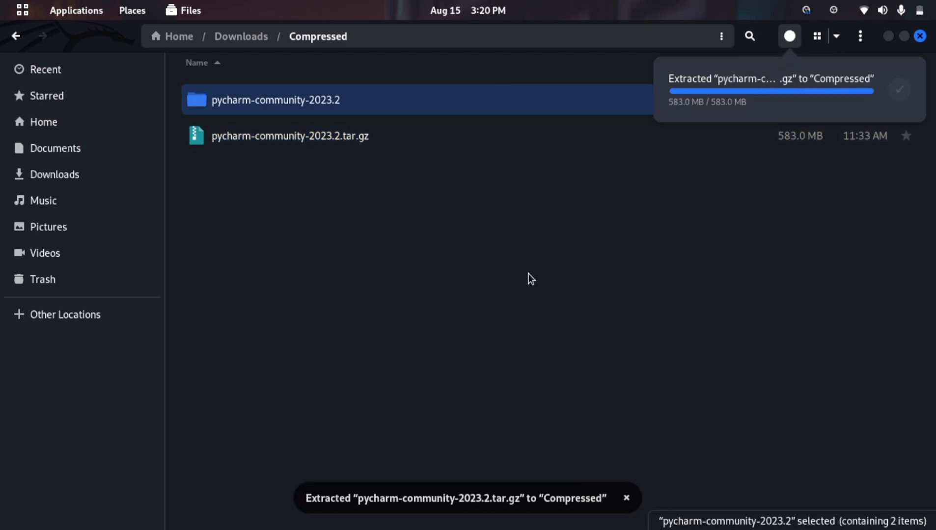
- Go to the bin folder of the extracted pycharm-community-2023.2 folder and open it in a terminal
{"action": "double_click", "coordinate": [473, 109]}
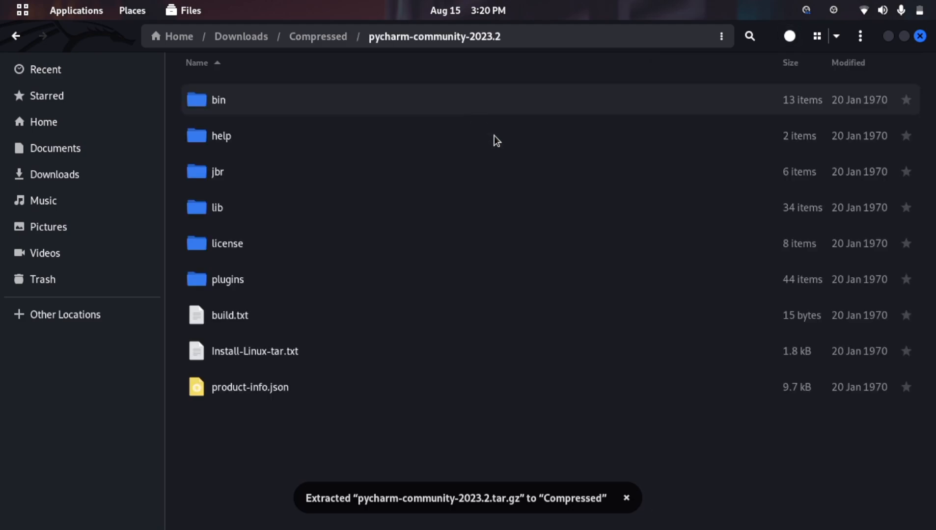
{"action": "double_click", "coordinate": [368, 100]}
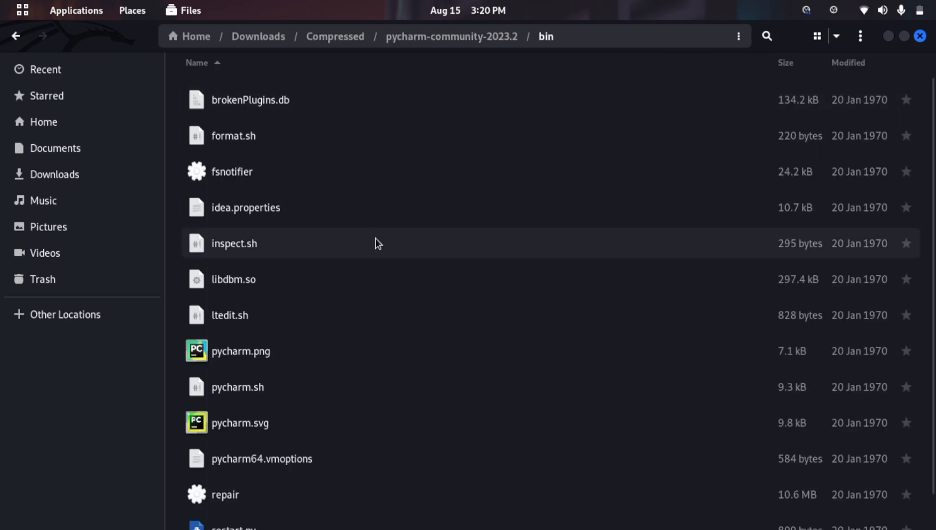
{"action": "right_click", "coordinate": [182, 151]}
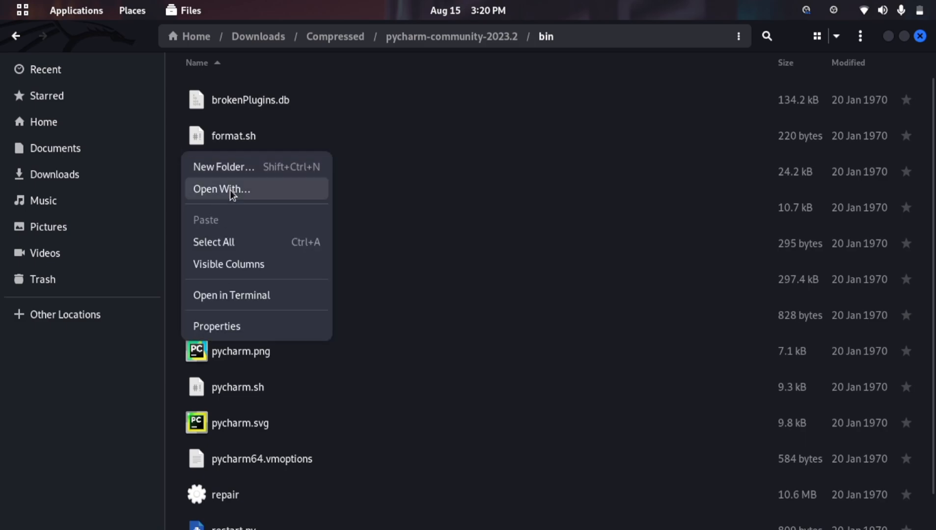
{"action": "left_click", "coordinate": [246, 295]}
- List the contents of the bin folder with ls and maximize the terminal window
{"action": "type", "text": "ls"}
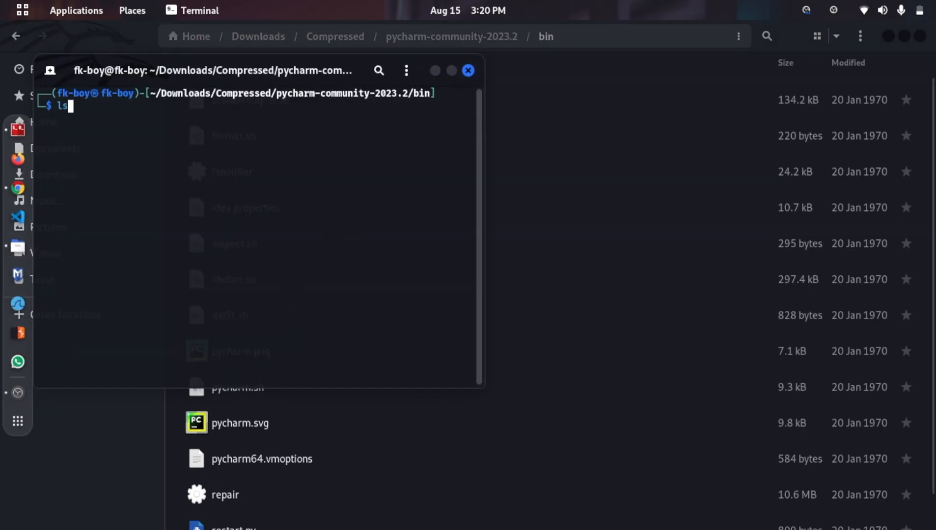
{"action": "key", "text": "Return"}
{"action": "left_click", "coordinate": [451, 70]}
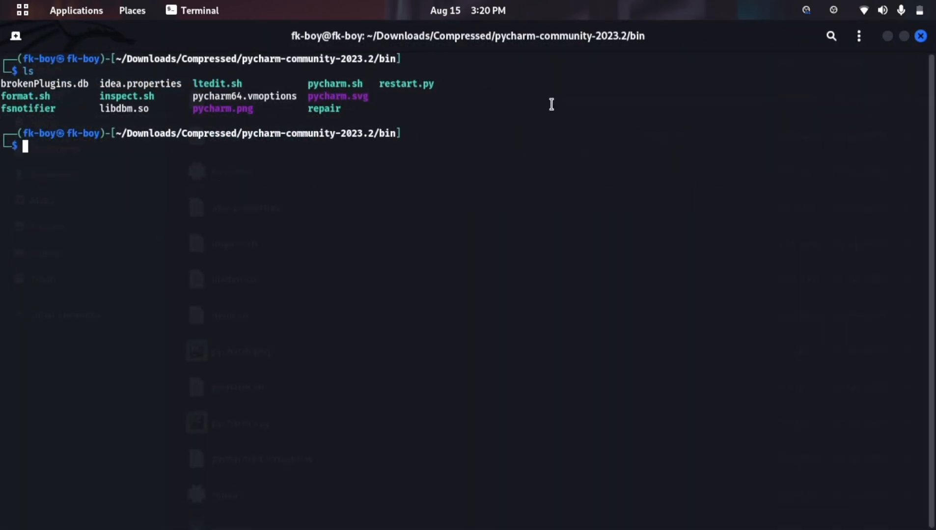
- Launch PyCharm from the bin folder by running ./pycharm.sh in the terminal
{"action": "type", "text": "./"}
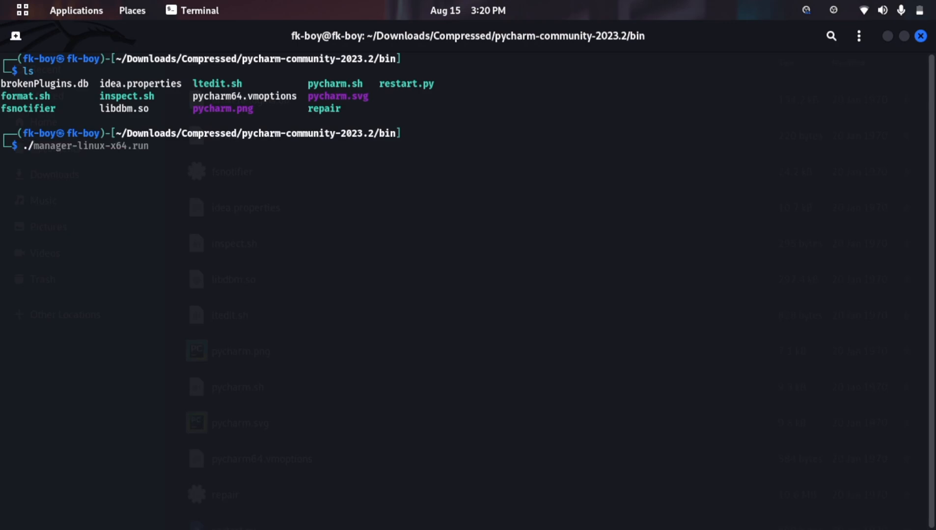
{"action": "type", "text": "pycharm.sh"}
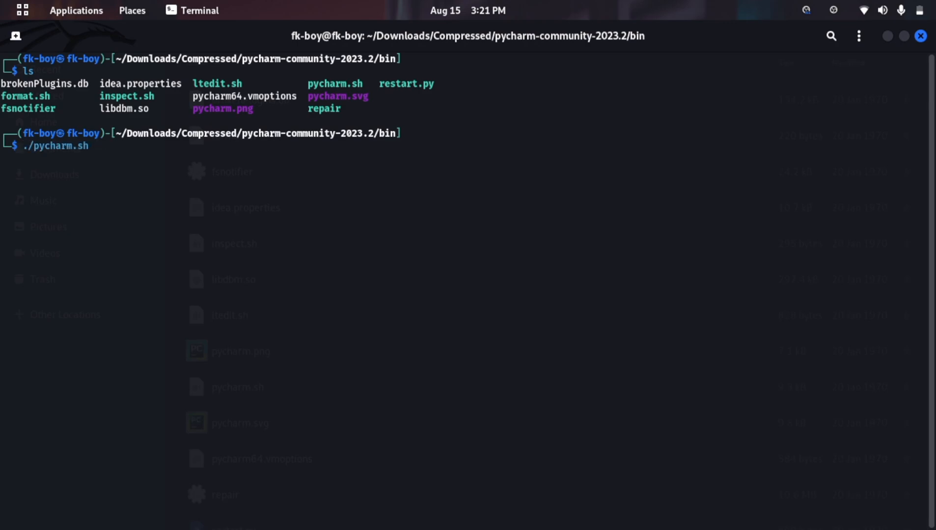
{"action": "key", "text": "Return"}
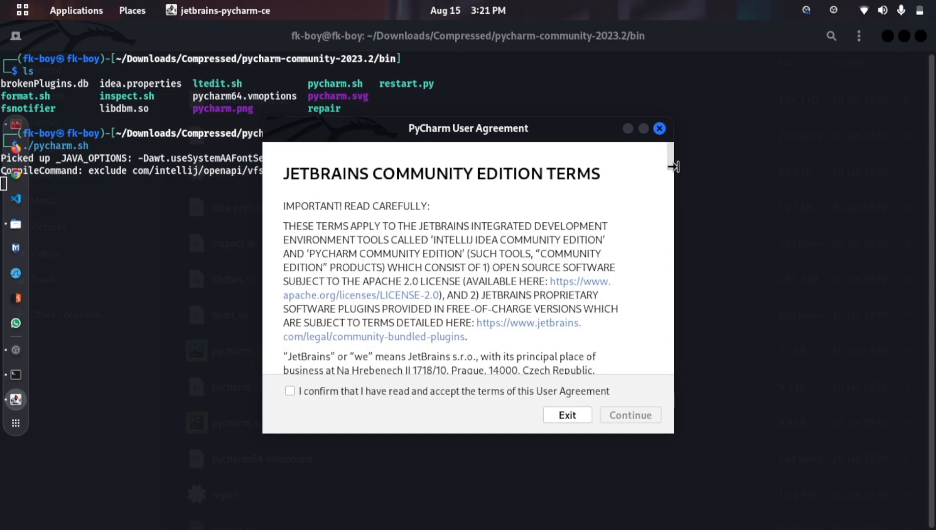
- Accept the PyCharm User Agreement and decline sending anonymous usage statistics
{"action": "left_click", "coordinate": [290, 391]}
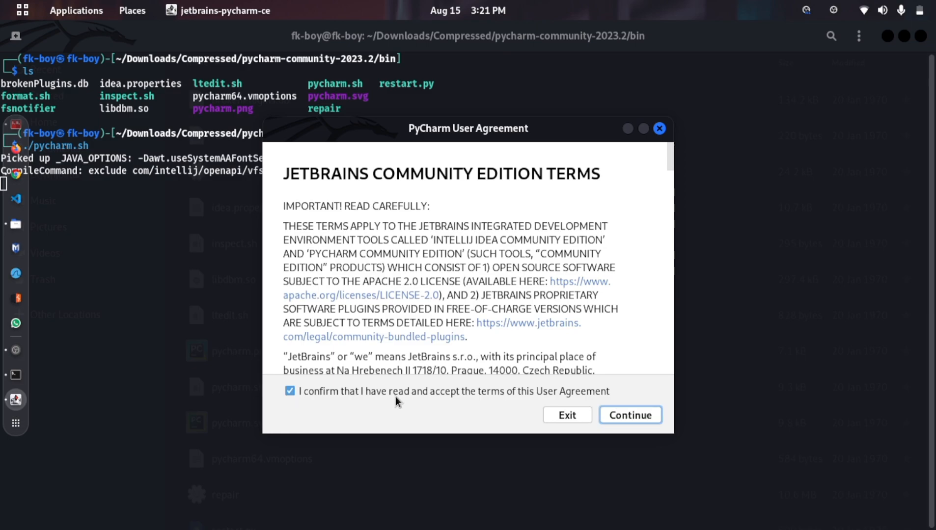
{"action": "left_click", "coordinate": [629, 415]}
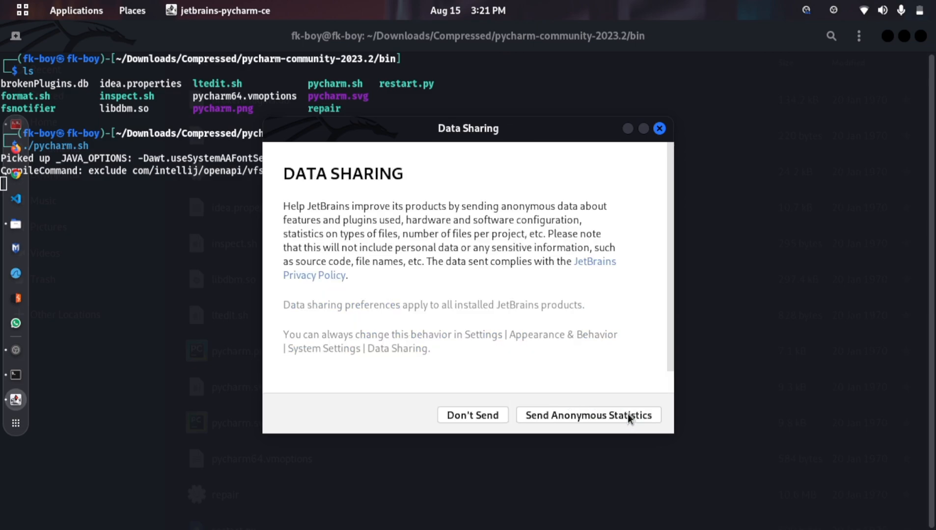
{"action": "left_click", "coordinate": [473, 415]}
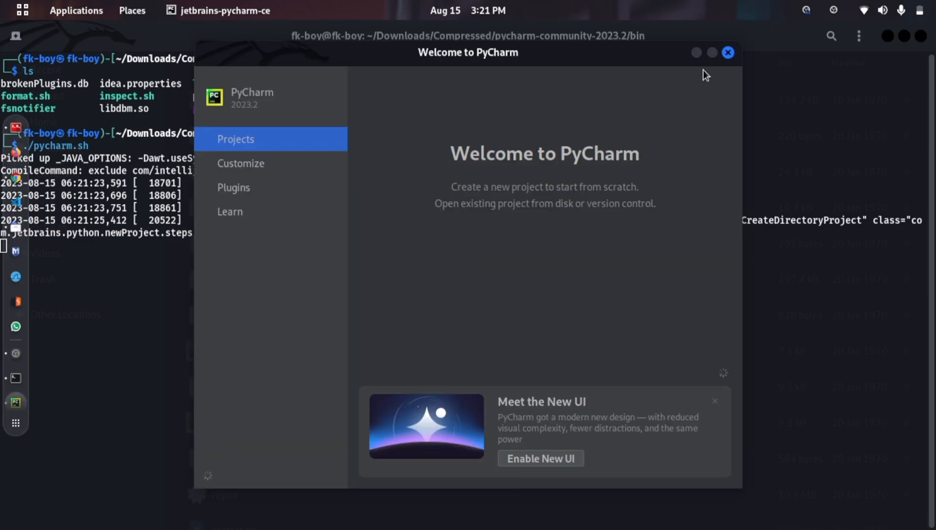
- Maximize the Welcome to PyCharm window and look at its Customize and Plugins pages
{"action": "left_click", "coordinate": [711, 52]}
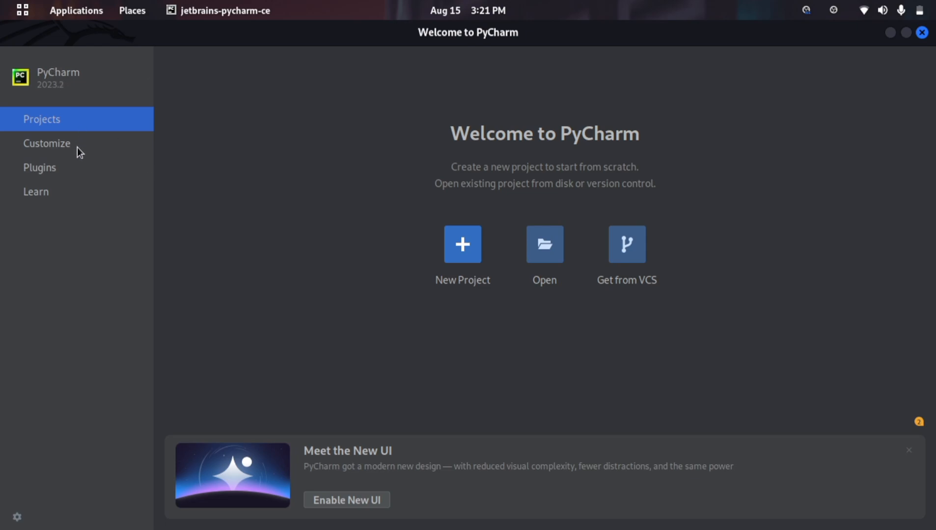
{"action": "left_click", "coordinate": [58, 149]}
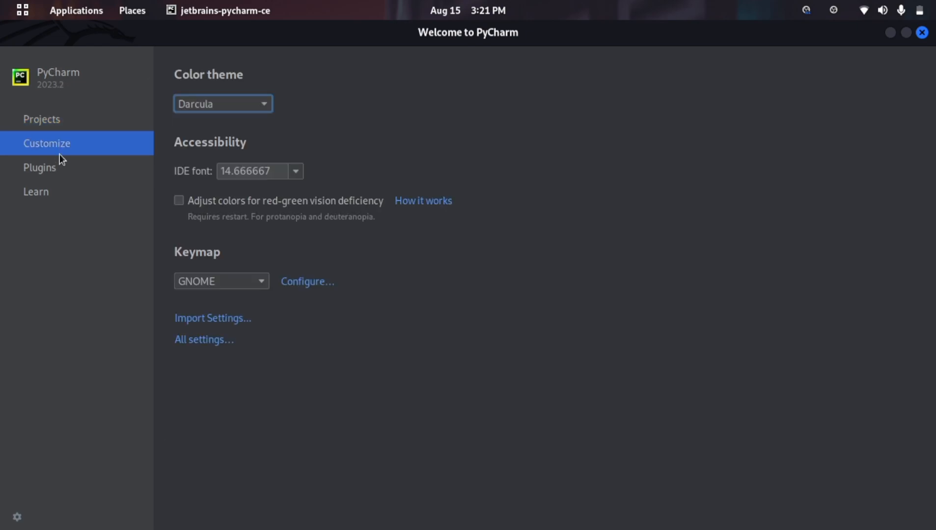
{"action": "left_click", "coordinate": [64, 175]}
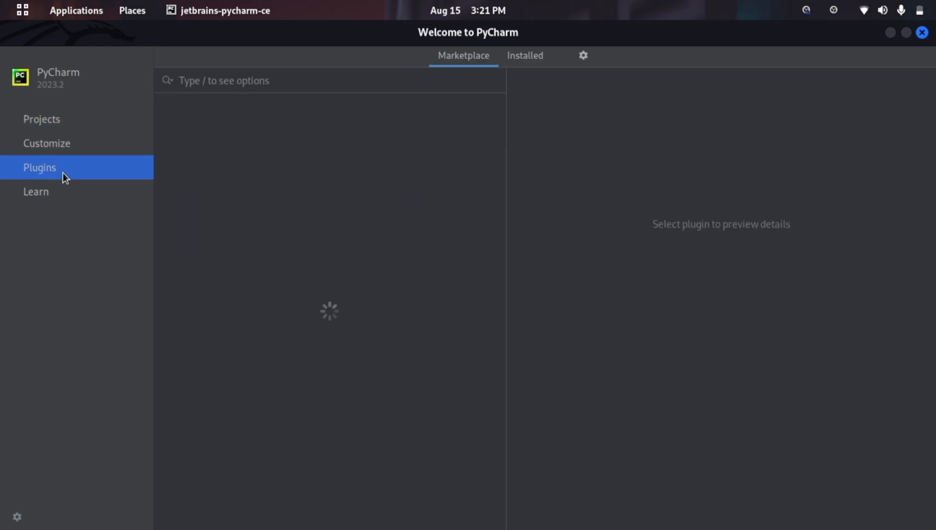
- Start a new project from the Projects page and set it to use a previously configured interpreter
{"action": "left_click", "coordinate": [51, 119]}
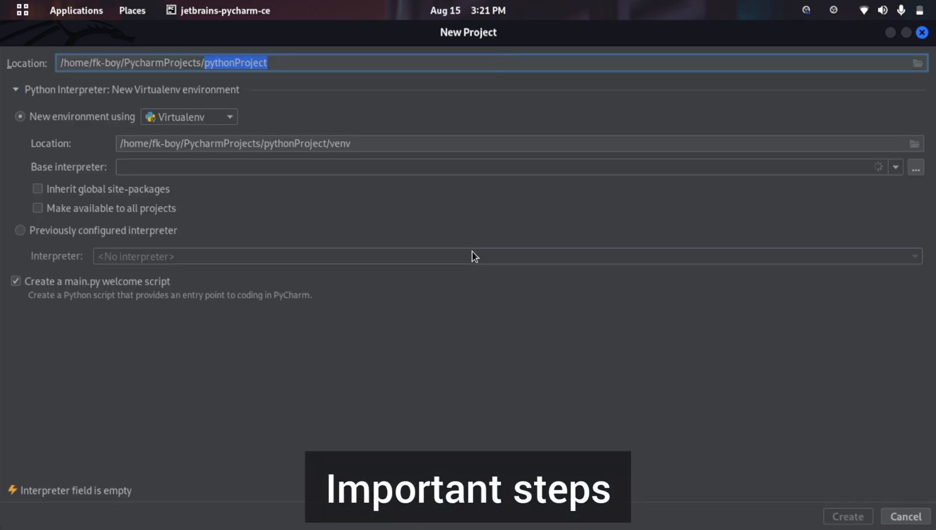
{"action": "left_click", "coordinate": [20, 233]}
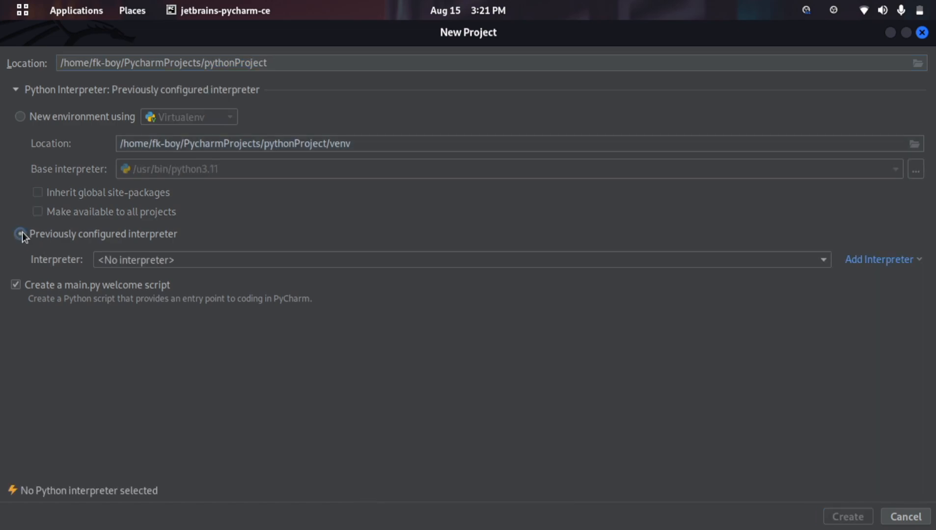
{"action": "left_click", "coordinate": [281, 262]}
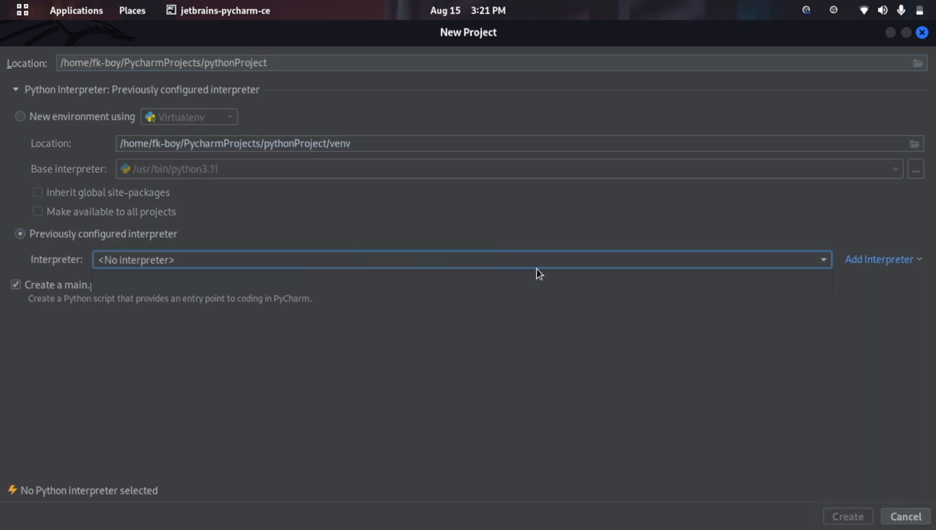
- Add the system interpreter /usr/bin/python3.11 as a local interpreter for the new project
{"action": "left_click", "coordinate": [866, 261]}
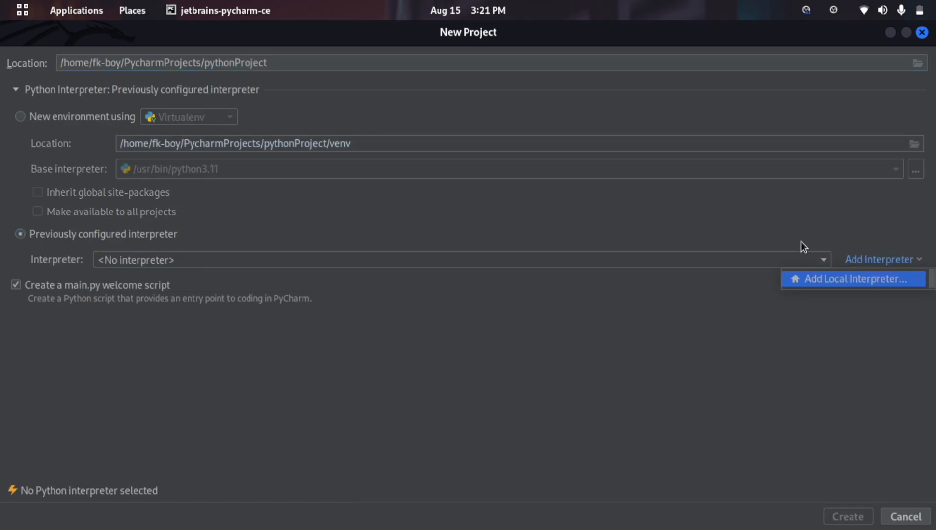
{"action": "left_click", "coordinate": [840, 279]}
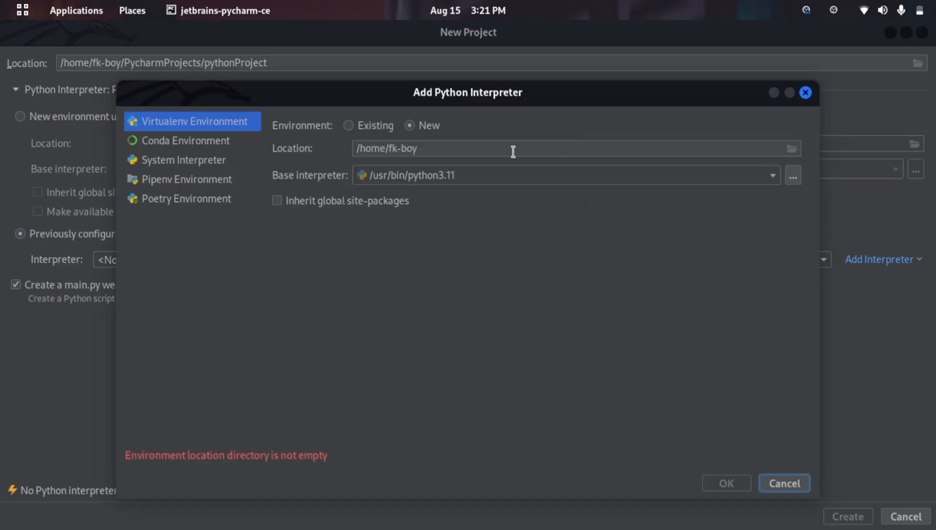
{"action": "left_click", "coordinate": [203, 166]}
{"action": "left_click", "coordinate": [447, 126]}
{"action": "left_click", "coordinate": [488, 155]}
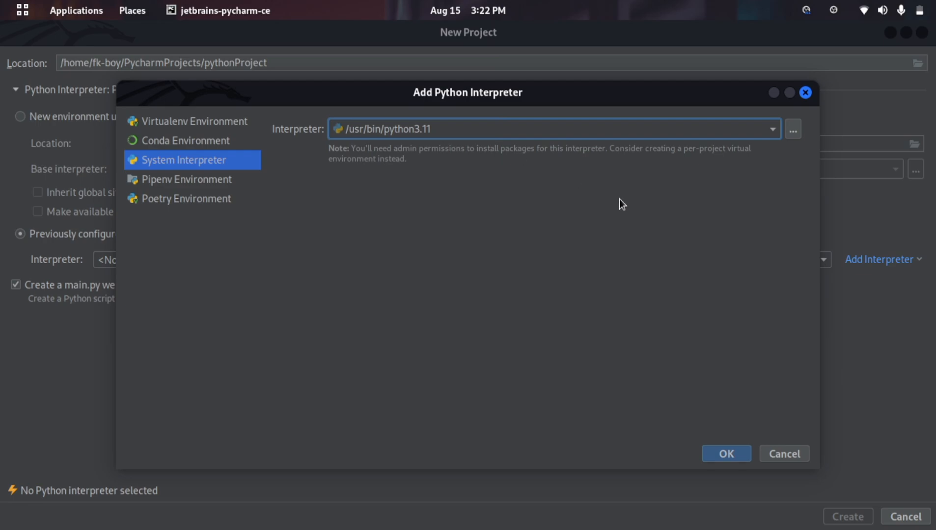
{"action": "left_click", "coordinate": [735, 453]}
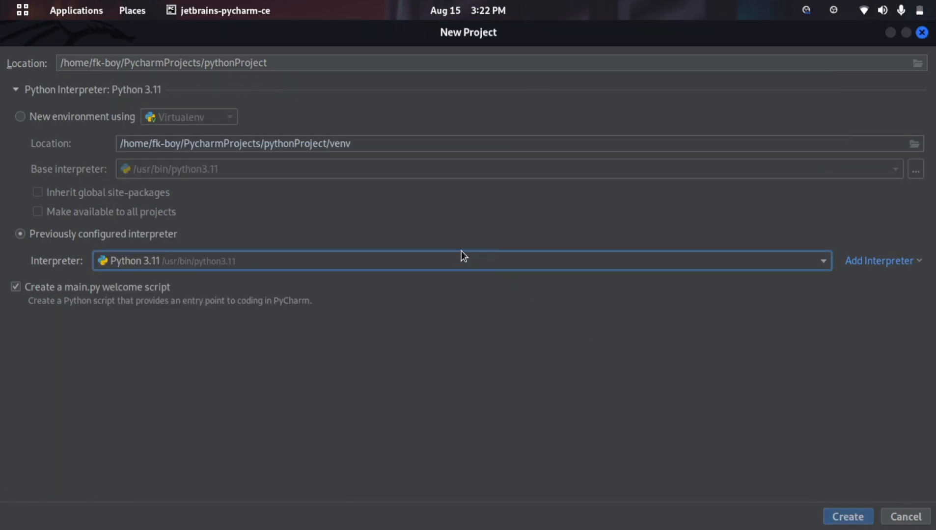
- Create the pythonProject project and maximize its window
{"action": "left_click", "coordinate": [846, 523]}
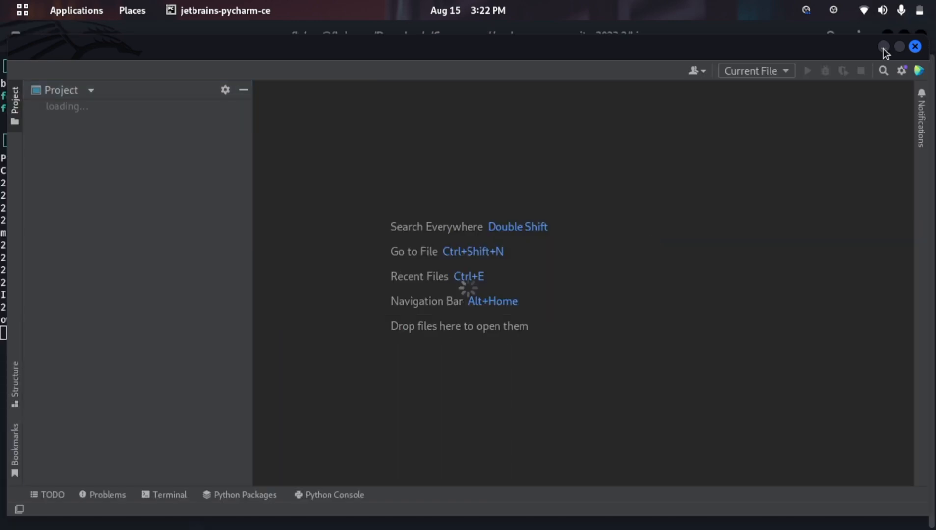
{"action": "left_click", "coordinate": [898, 49]}
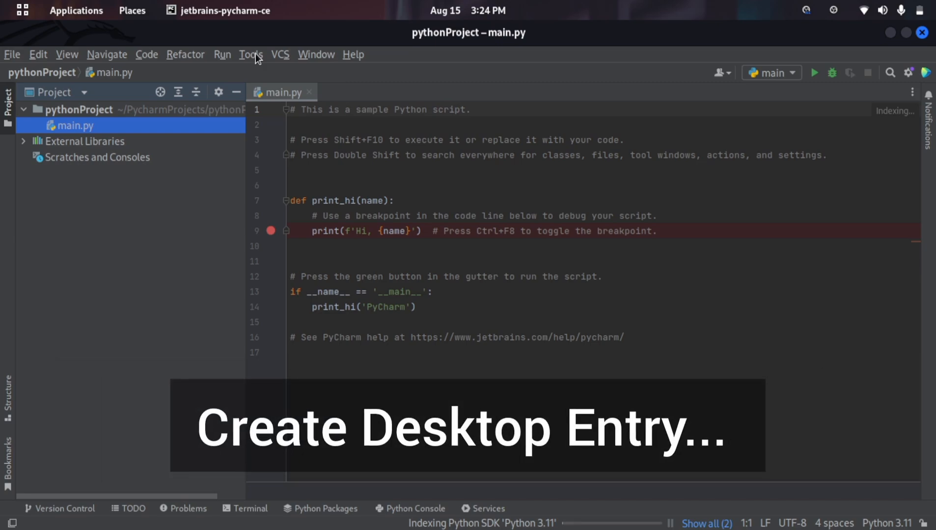
- Create a desktop entry for PyCharm, leave the authentication dialog and close the project window
{"action": "left_click", "coordinate": [251, 55]}
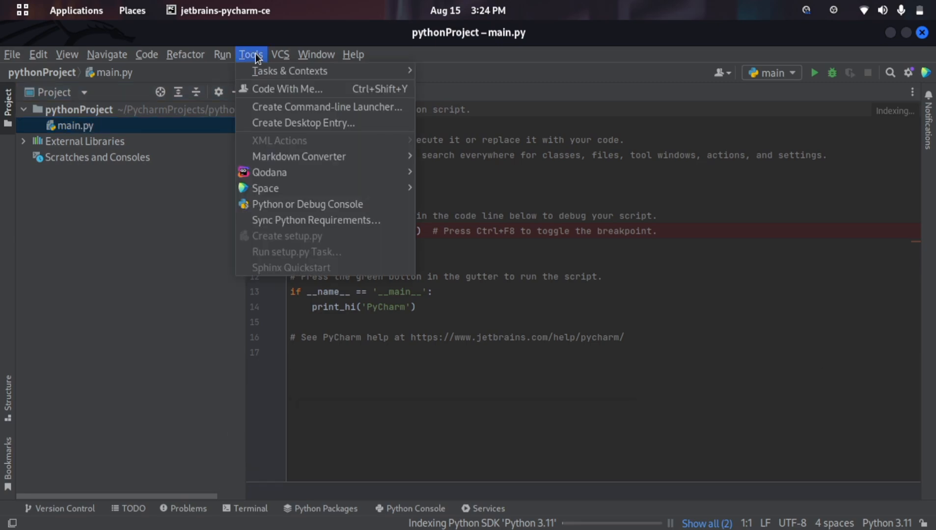
{"action": "left_click", "coordinate": [299, 123]}
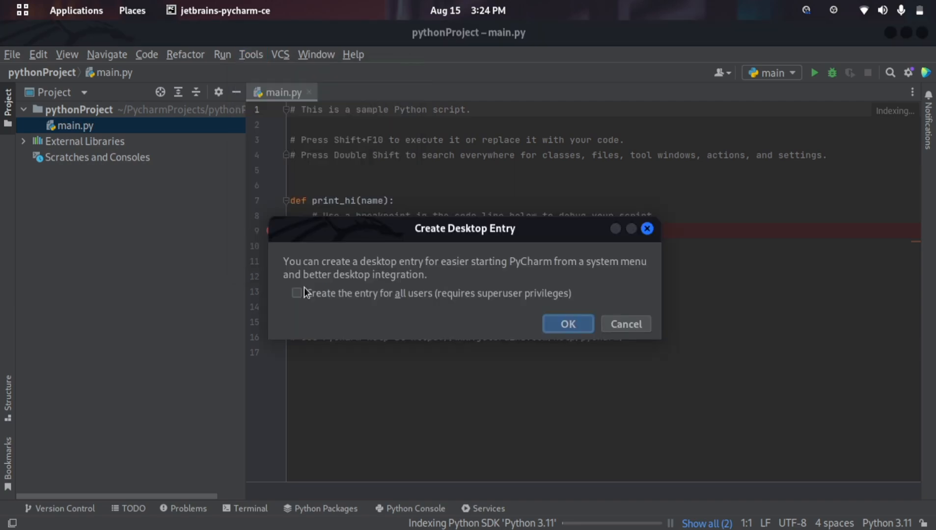
{"action": "left_click", "coordinate": [568, 327]}
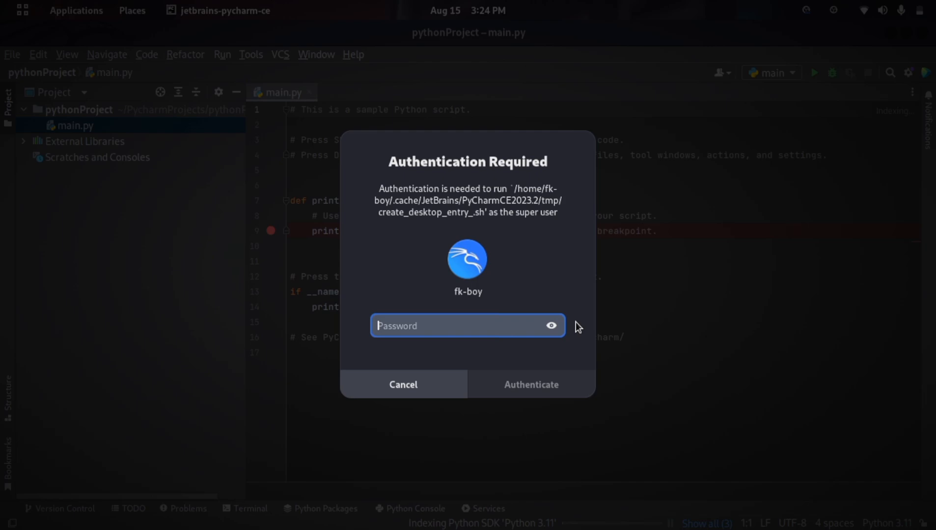
{"action": "key", "text": "Escape"}
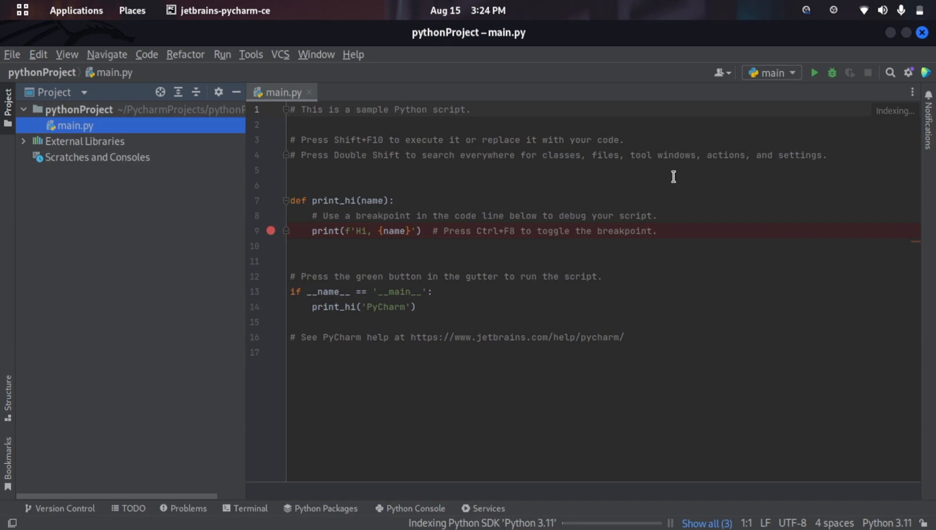
{"action": "left_click", "coordinate": [922, 32]}
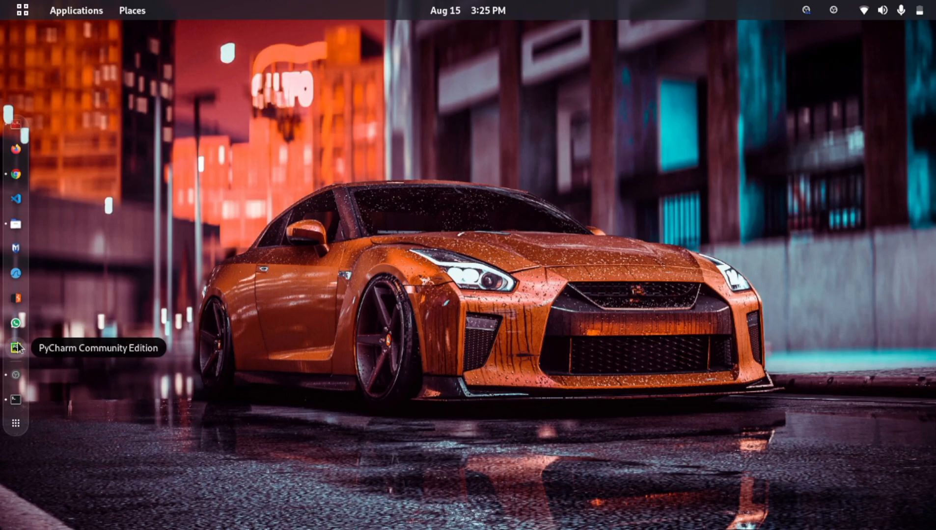